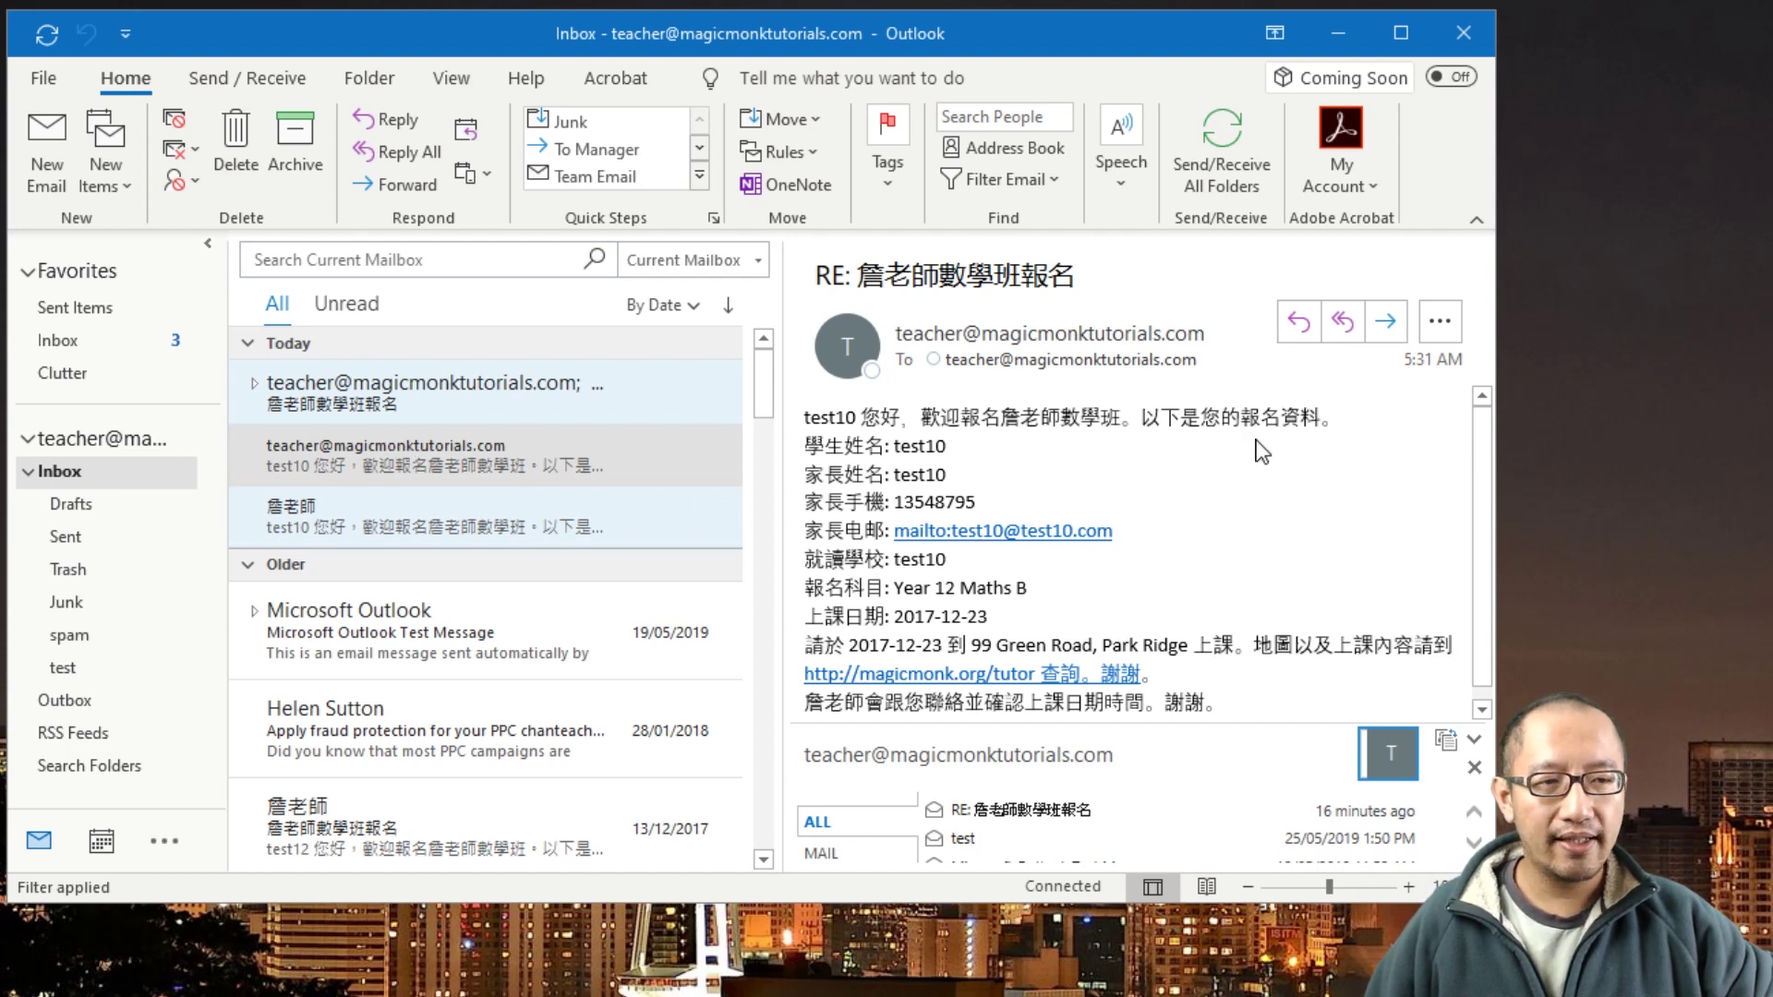
- Reply to the registration email, highlight the plain signature's email and website lines, and pop out the draft
click(1299, 322)
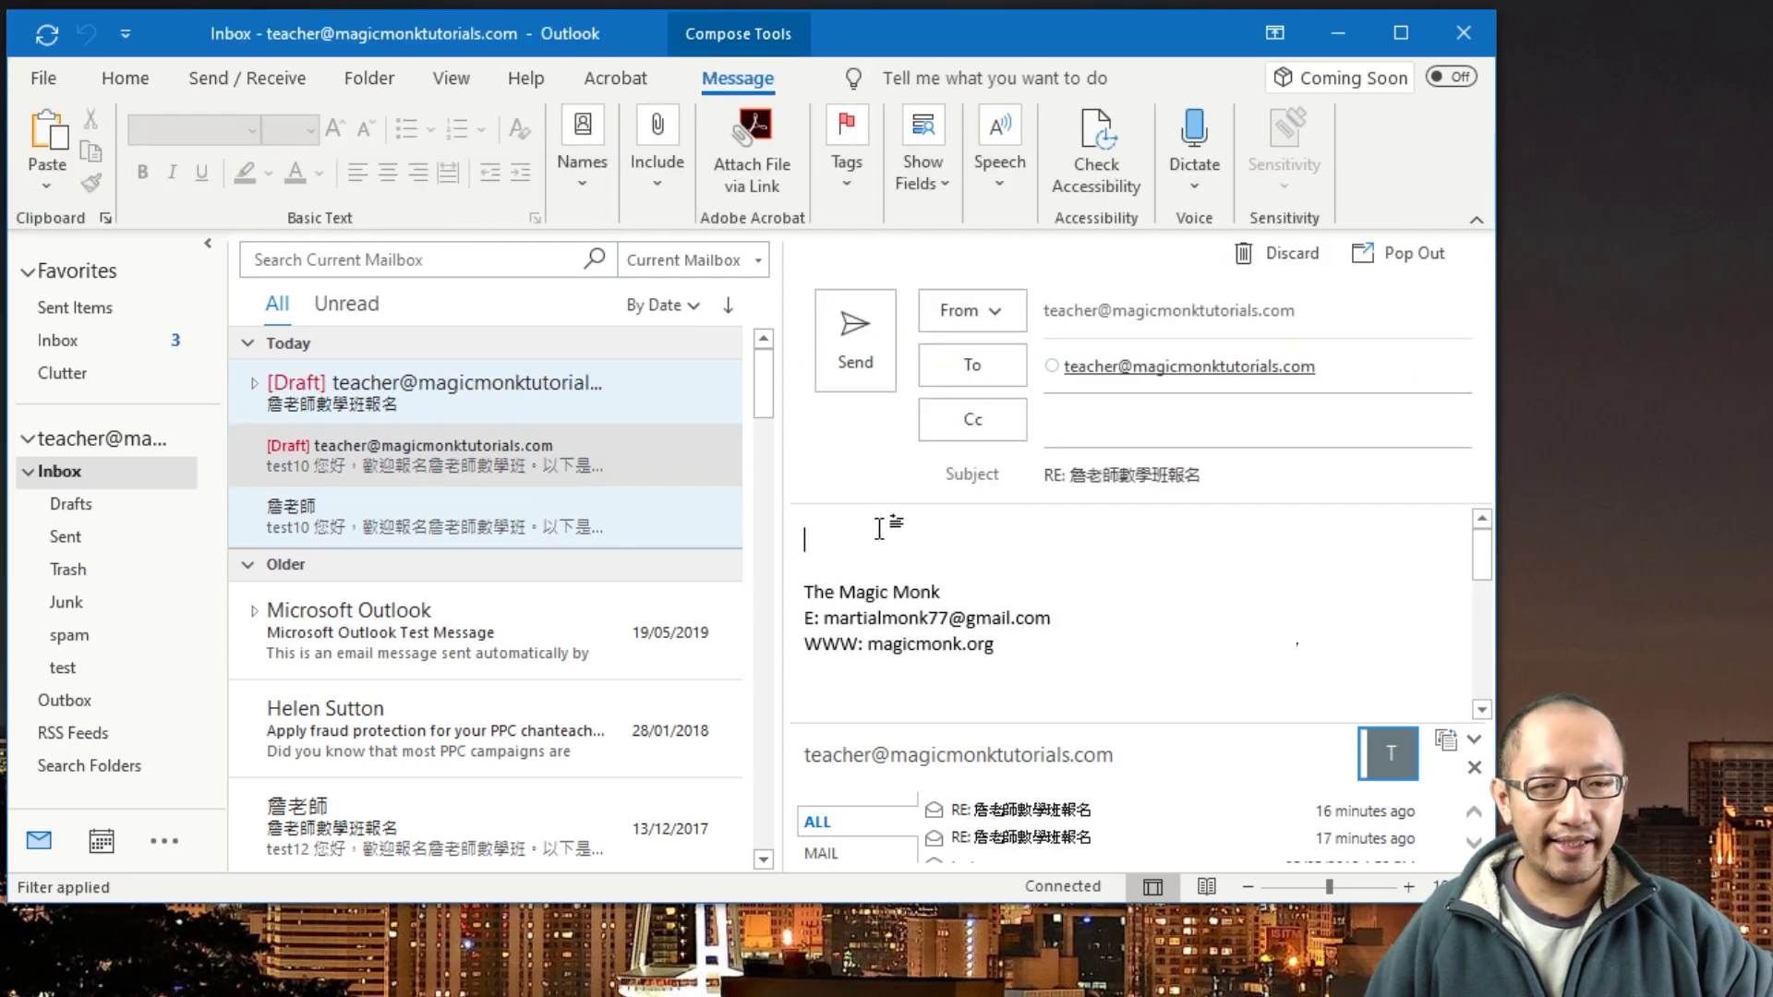
mouse_move(910, 541)
mouse_down()
mouse_move(1021, 646)
mouse_move(918, 566)
mouse_up()
click(943, 582)
drag(825, 618, 965, 638)
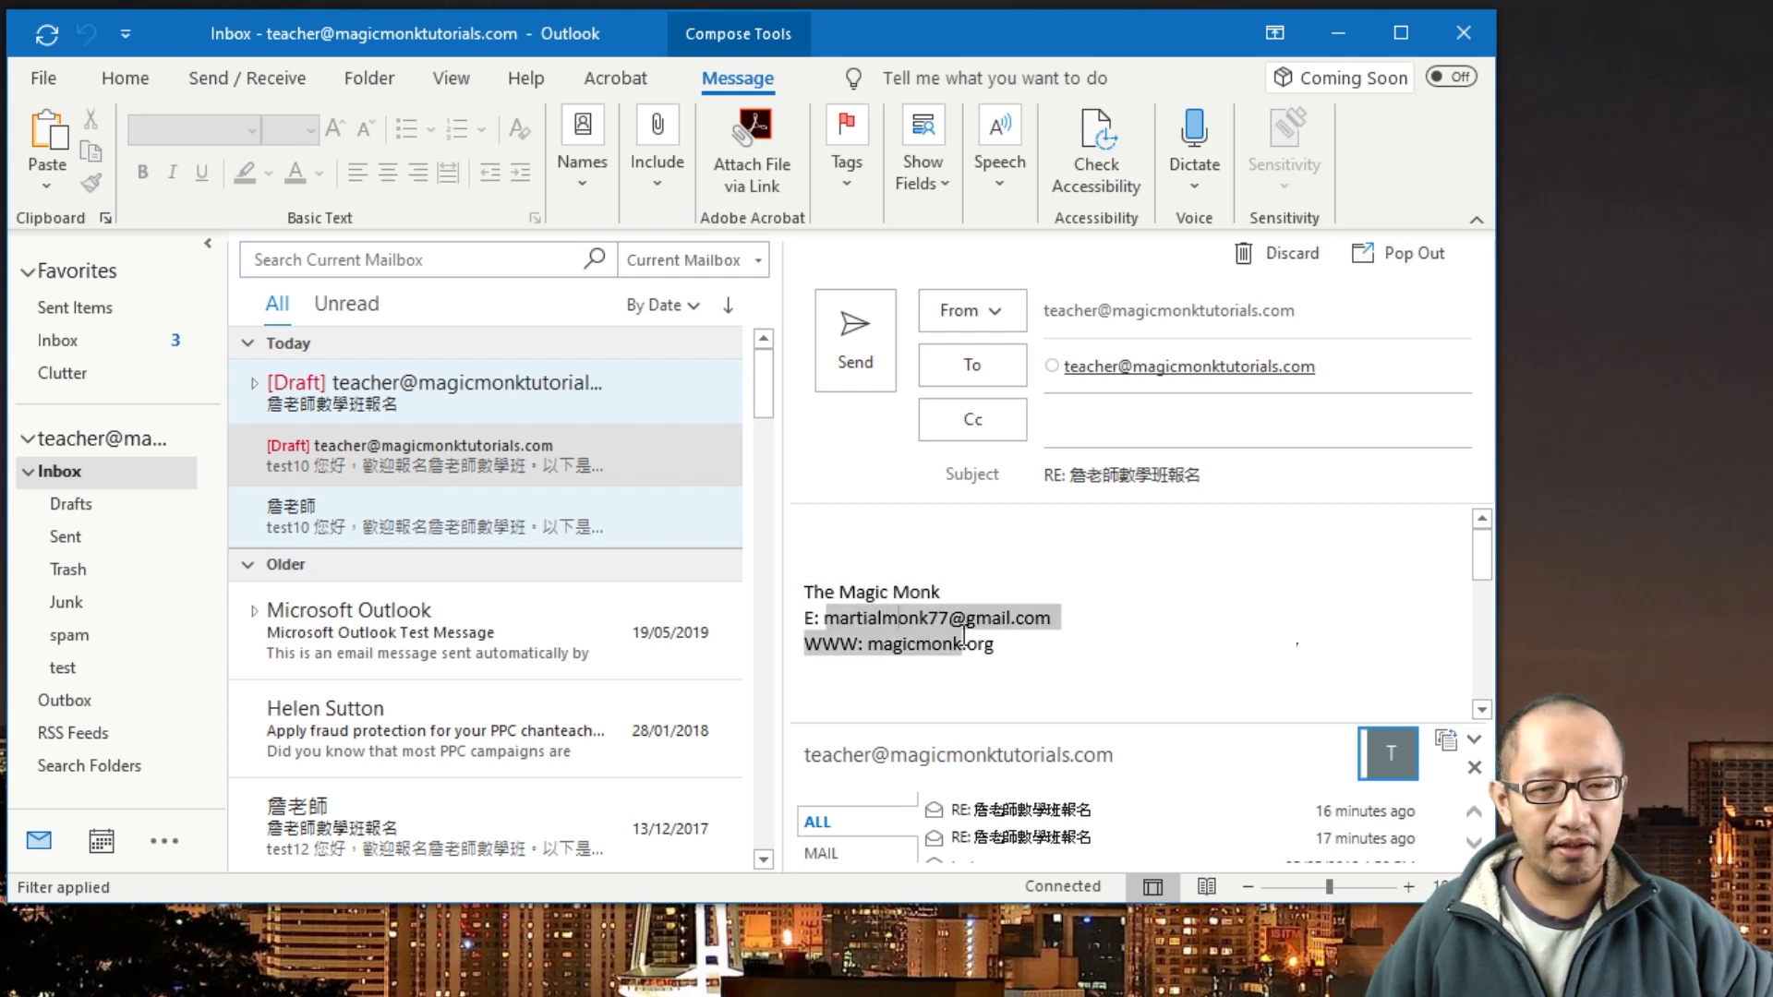
scroll(963, 632, down, 2)
scroll(956, 634, up, 2)
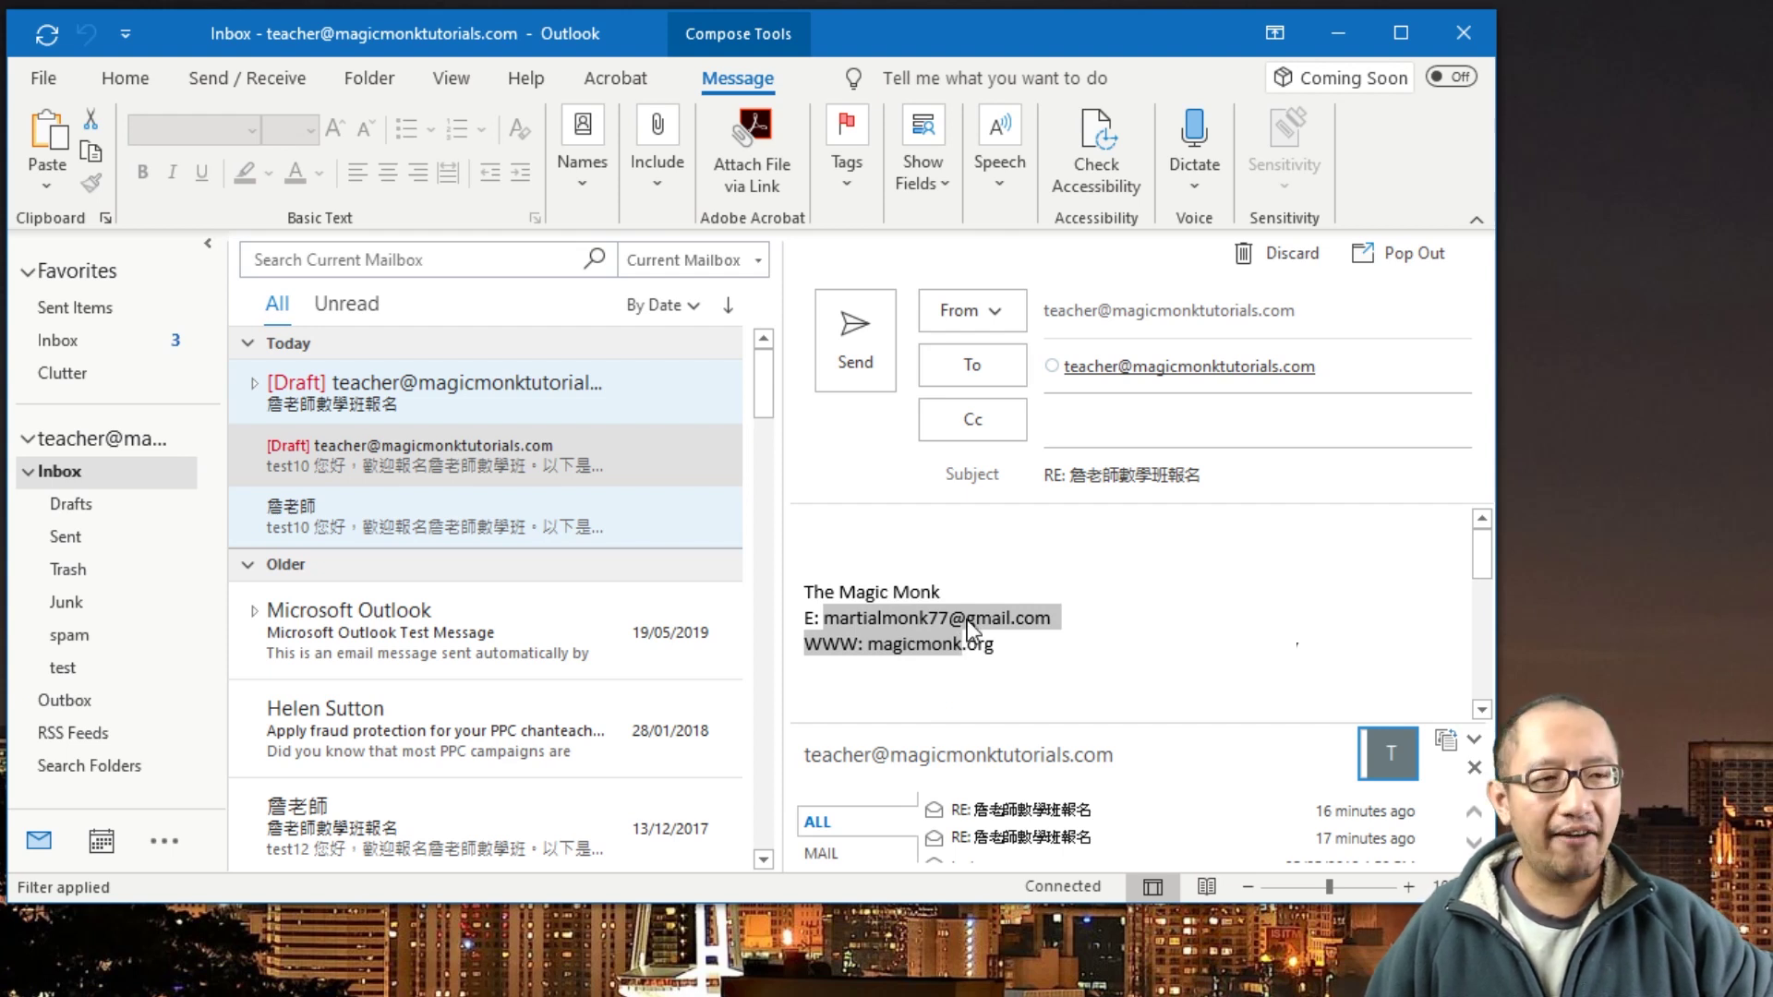
click(1390, 261)
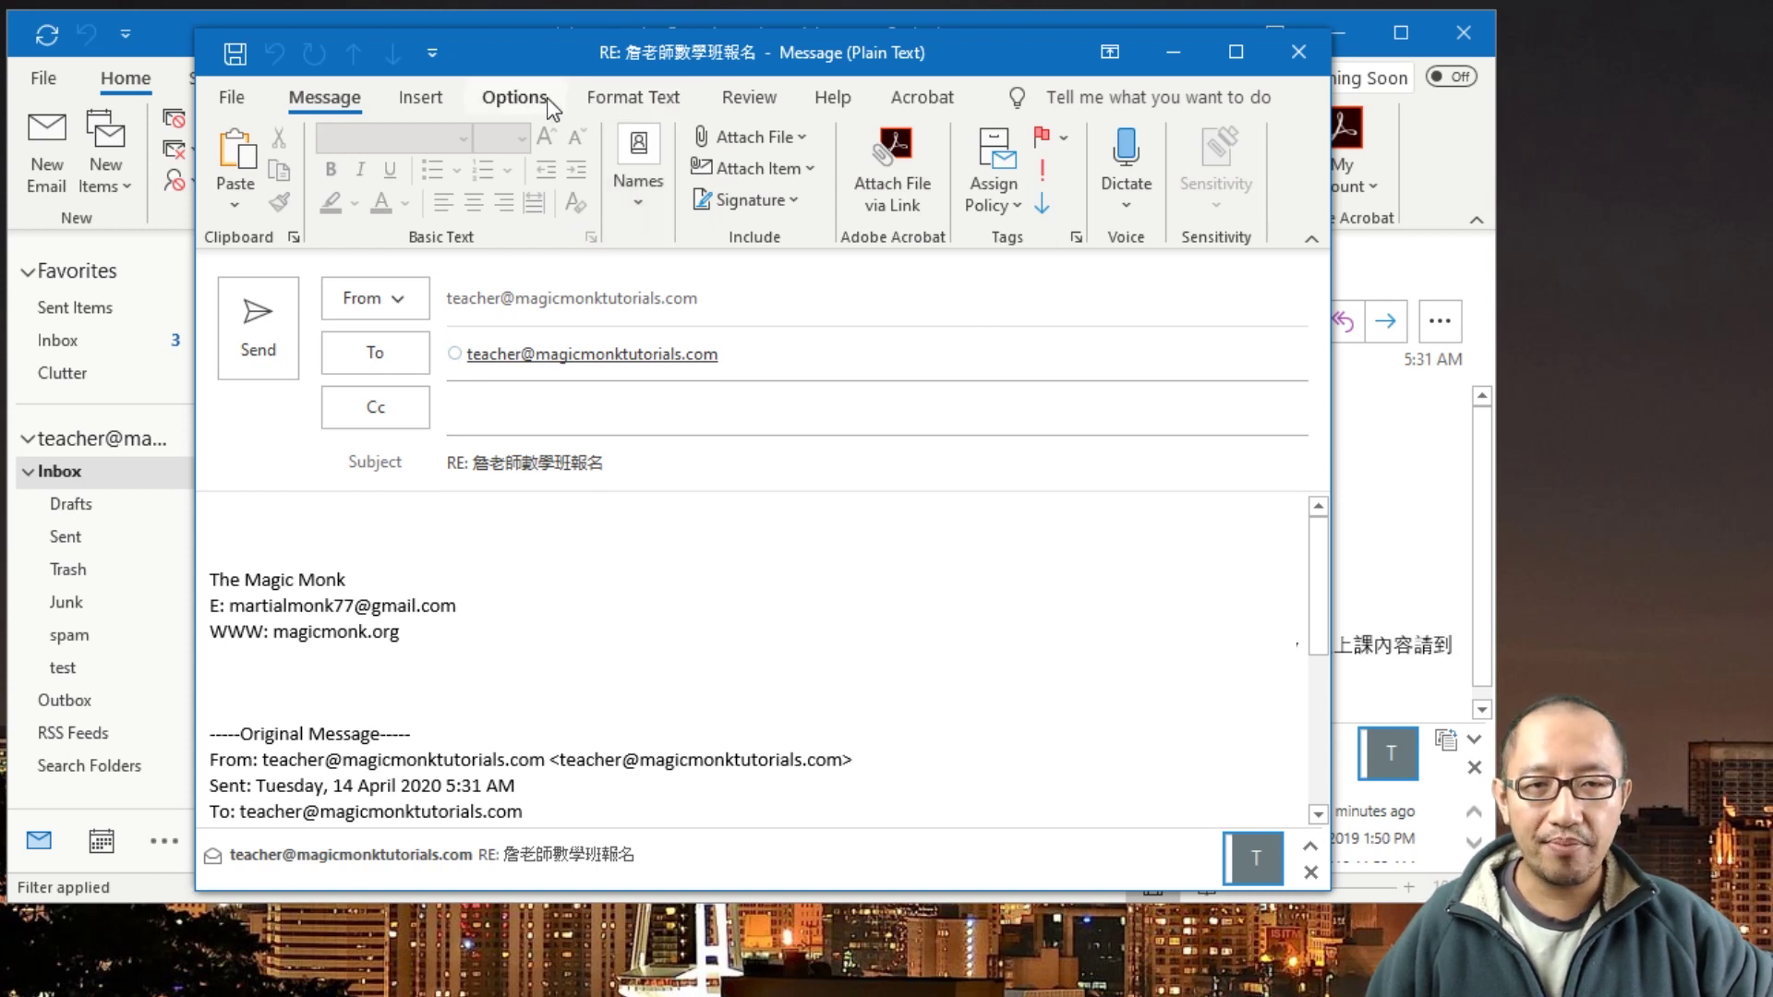
- Show the Format Text options, including message format, in the popped-out reply window
click(669, 100)
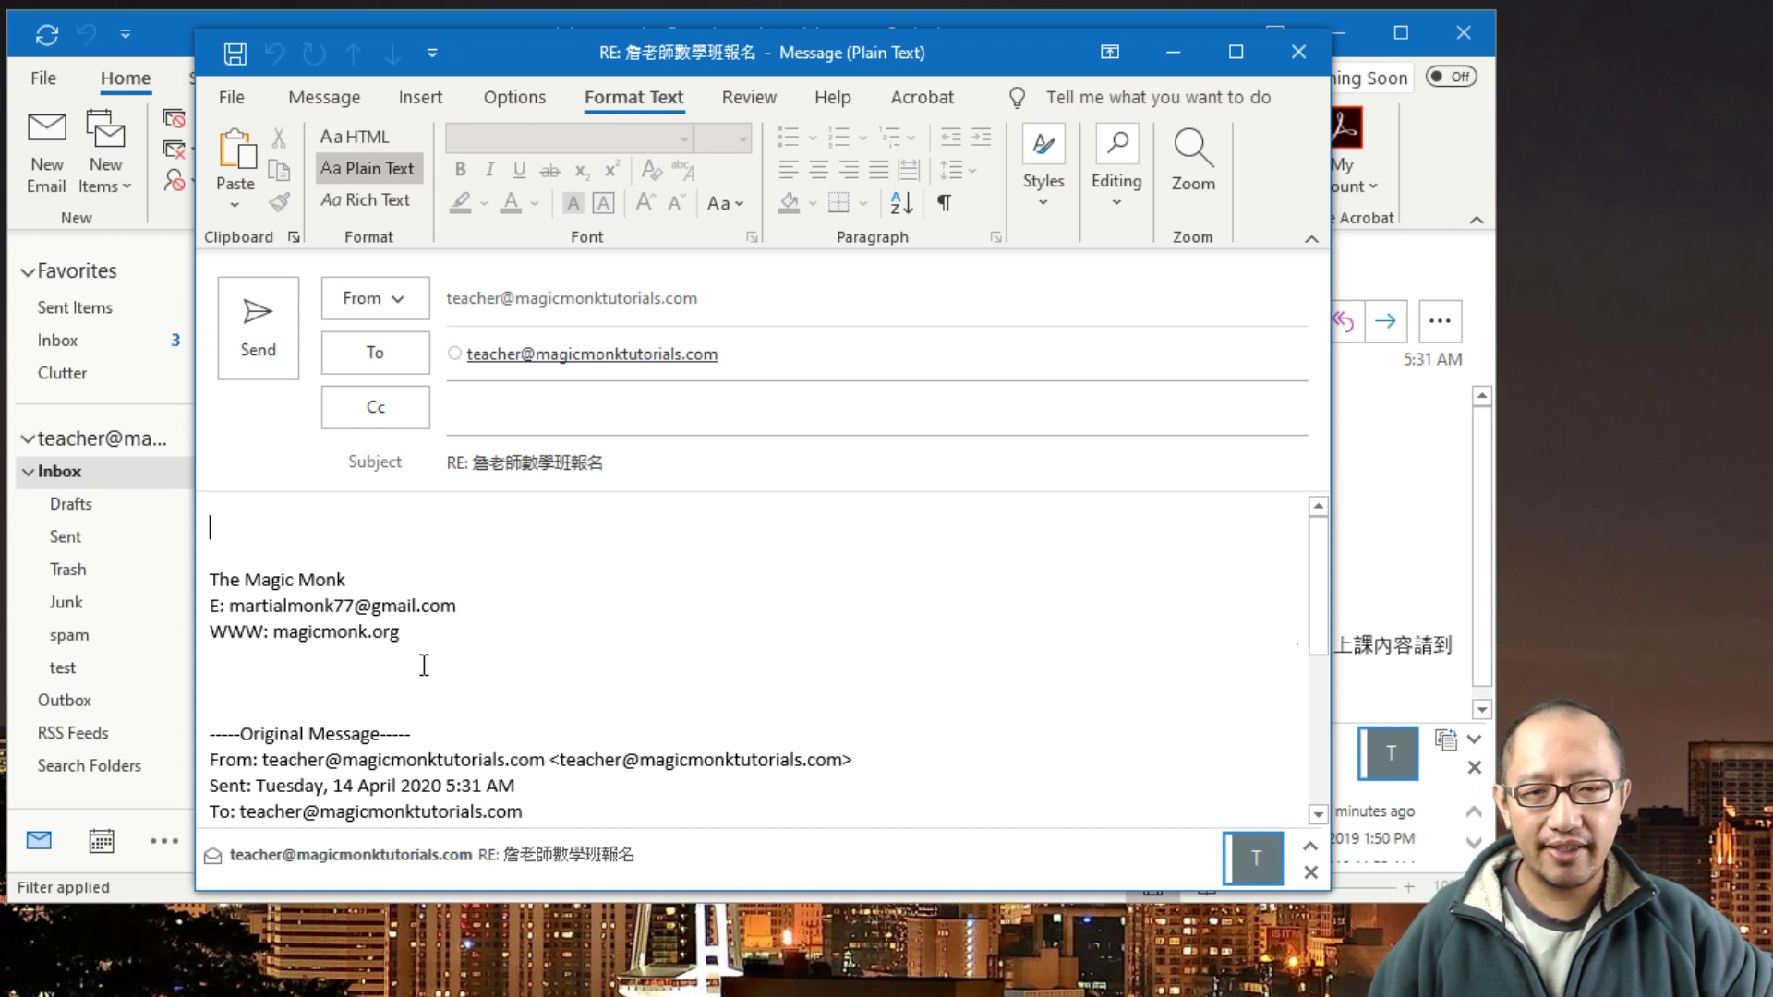
- Change the reply's message format from plain text to HTML
click(373, 135)
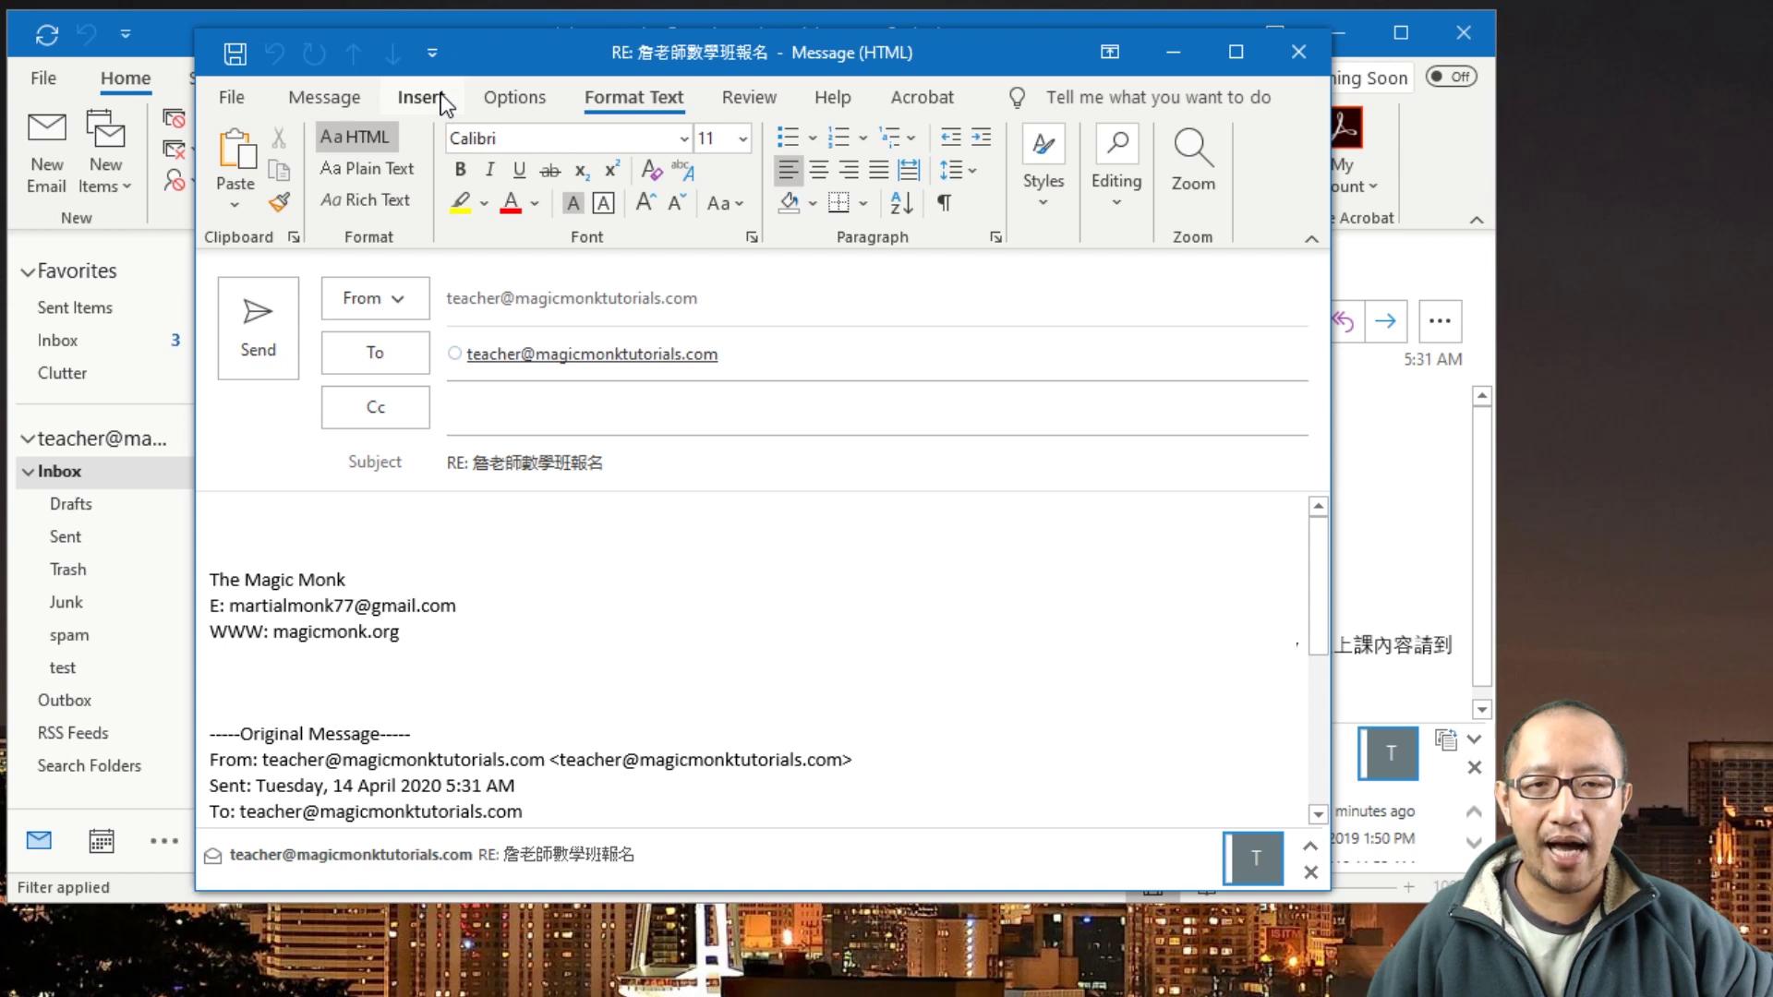
- Add the saved Magic Monk signature to the reply from the Message tab's signature list
click(340, 94)
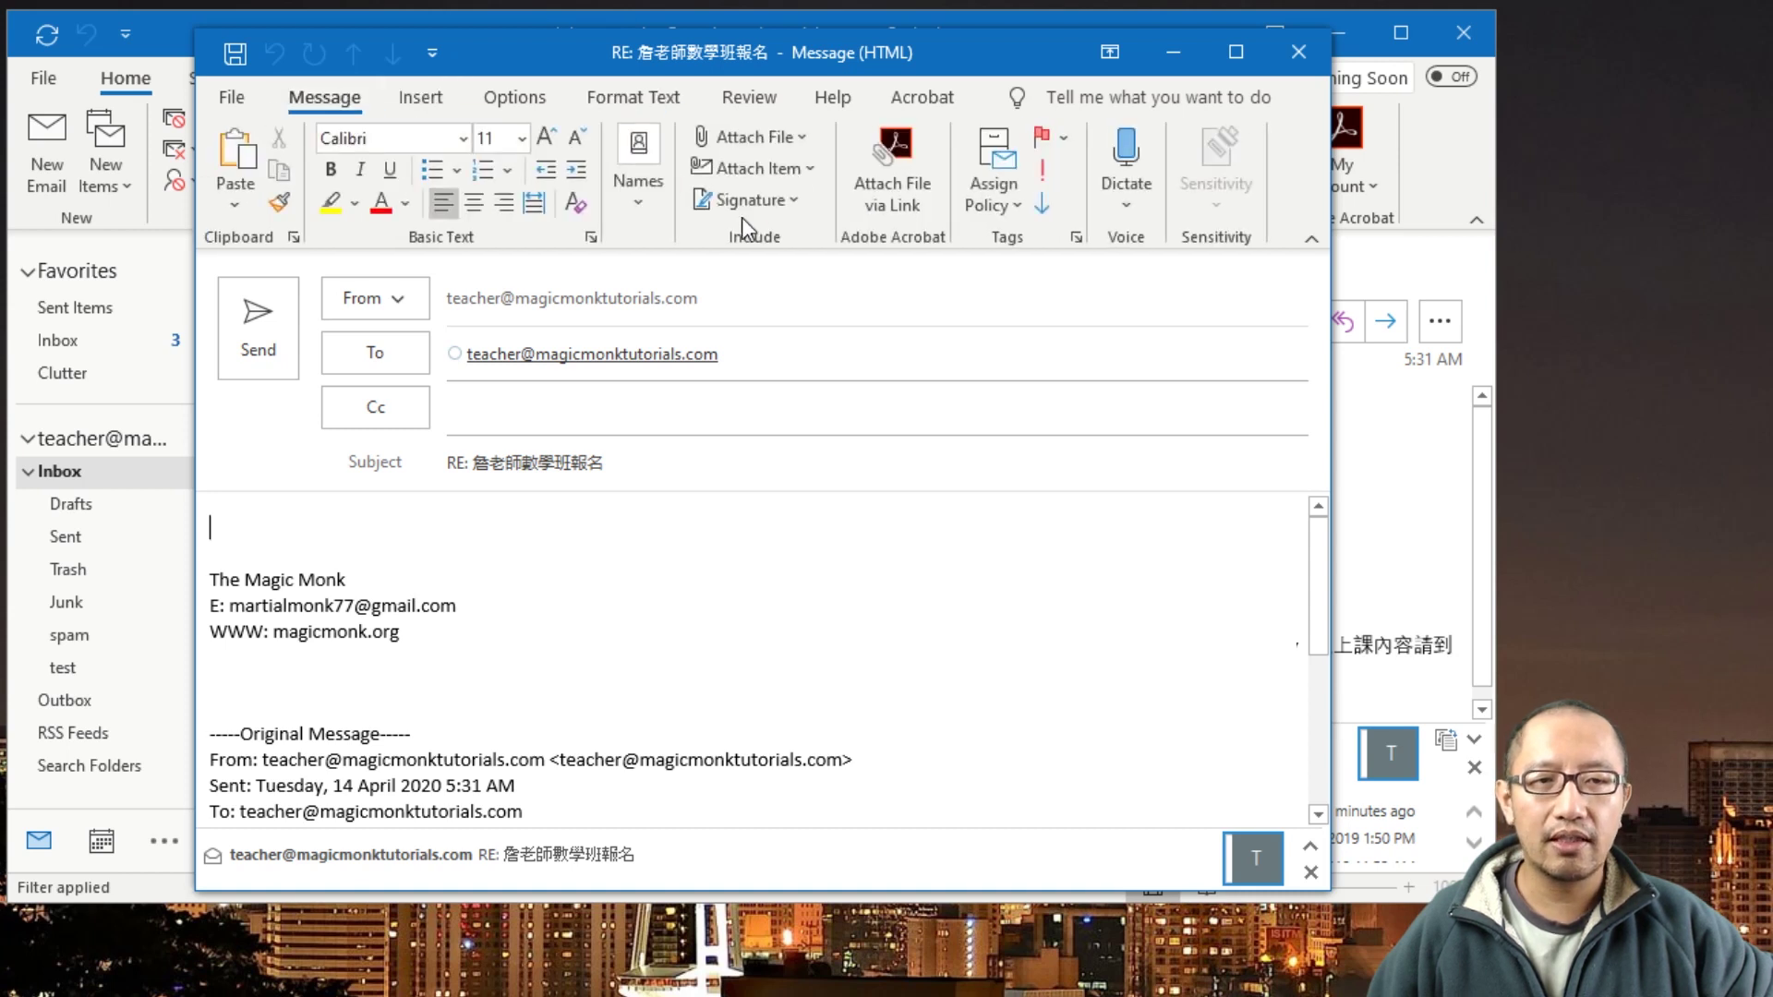
click(774, 203)
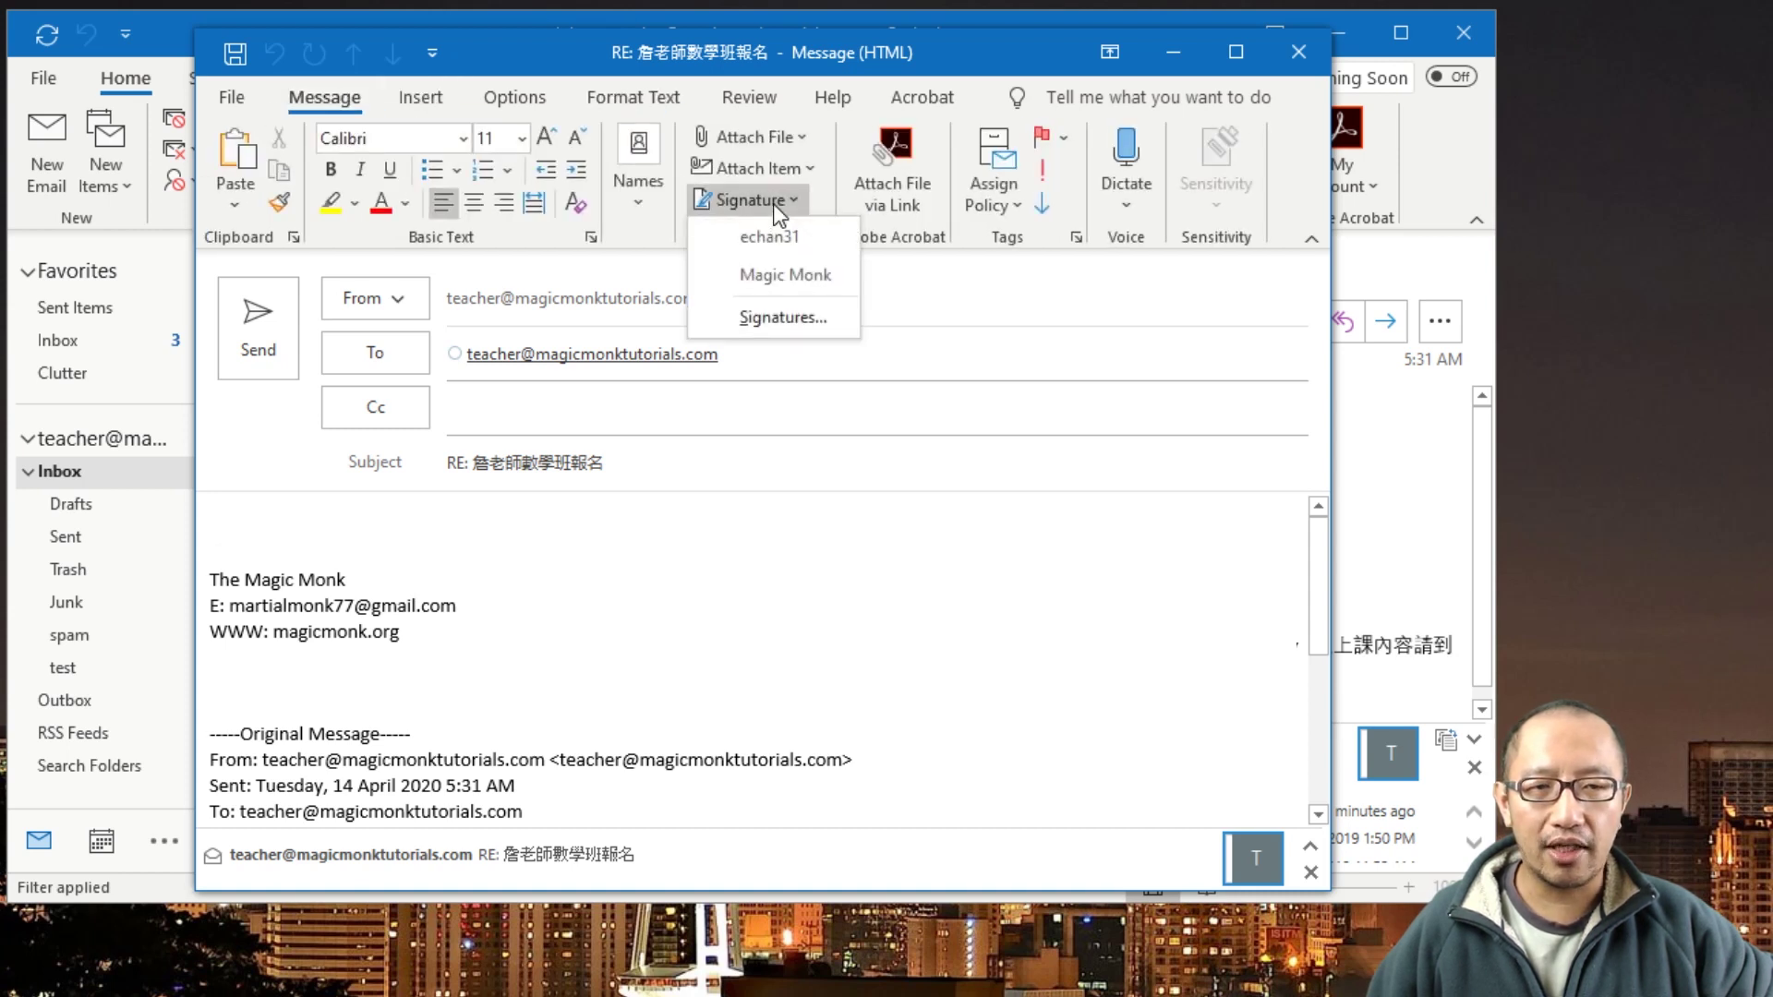
click(774, 274)
scroll(621, 603, down, 2)
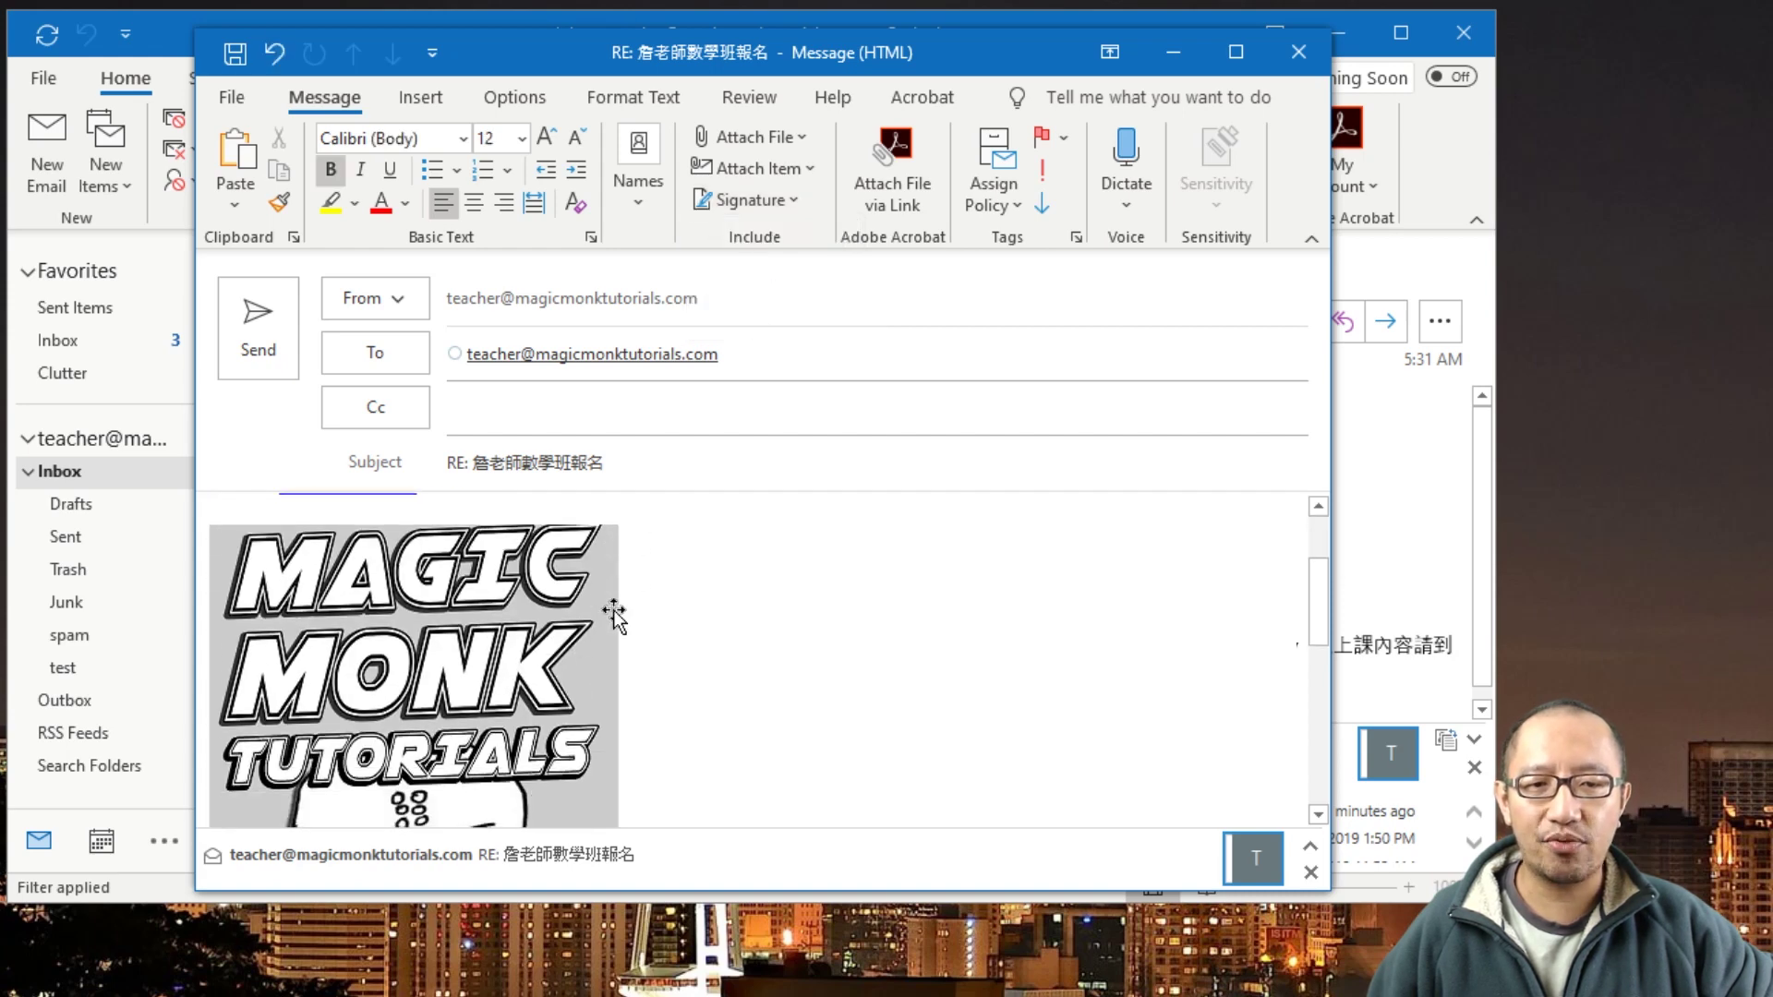
scroll(614, 606, down, 4)
scroll(614, 617, up, 3)
scroll(623, 606, up, 3)
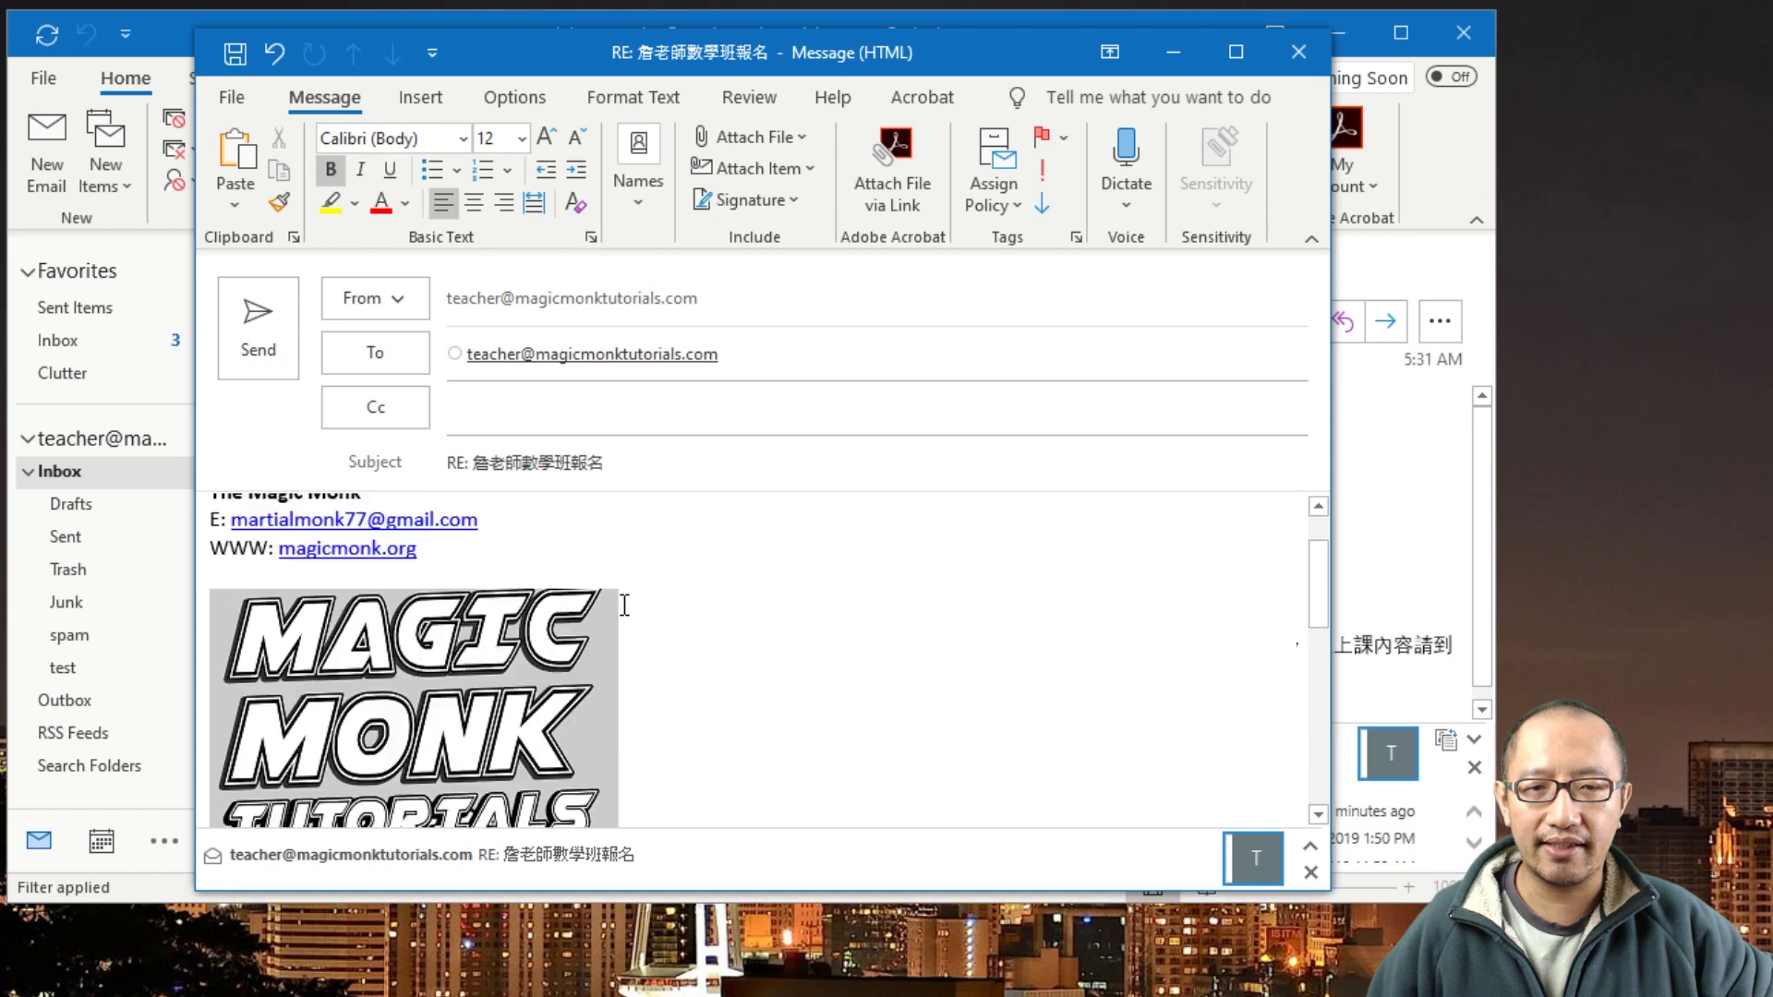